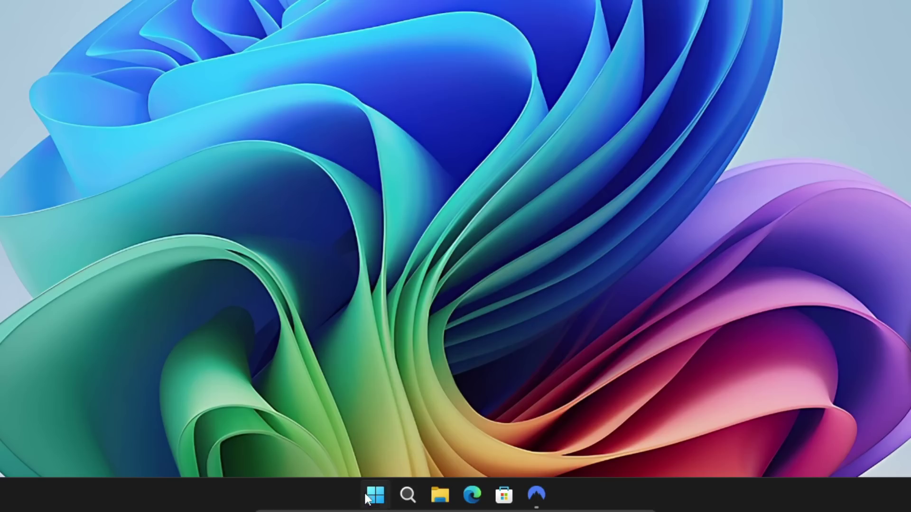
Check Windows Update in Settings for new updates, then close Settings.
left_click(373, 498)
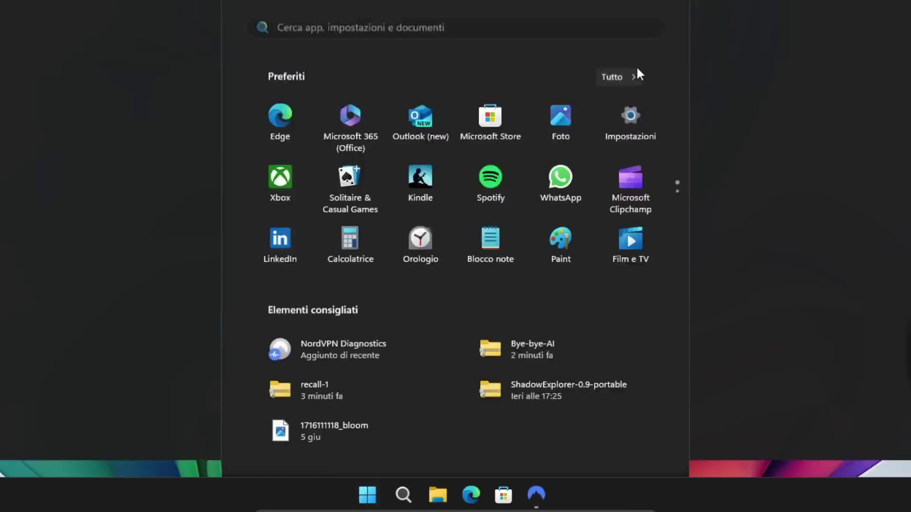
left_click(636, 65)
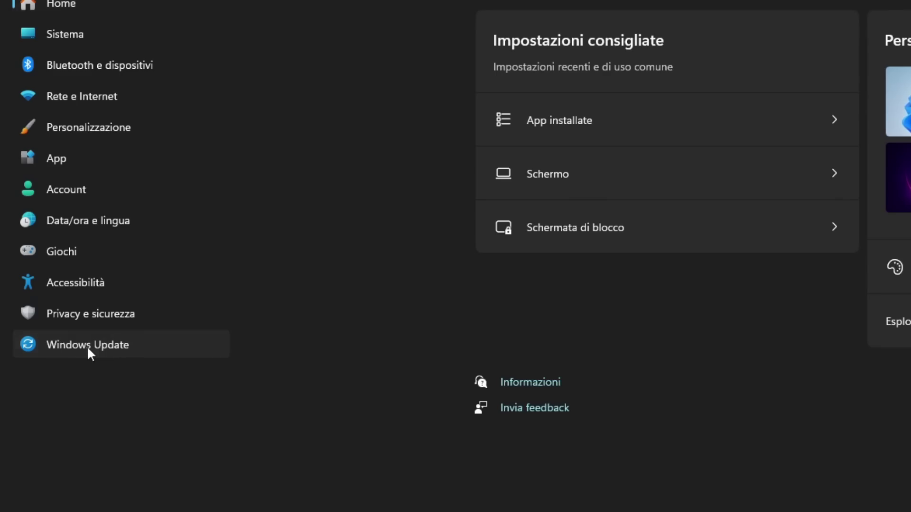
left_click(87, 348)
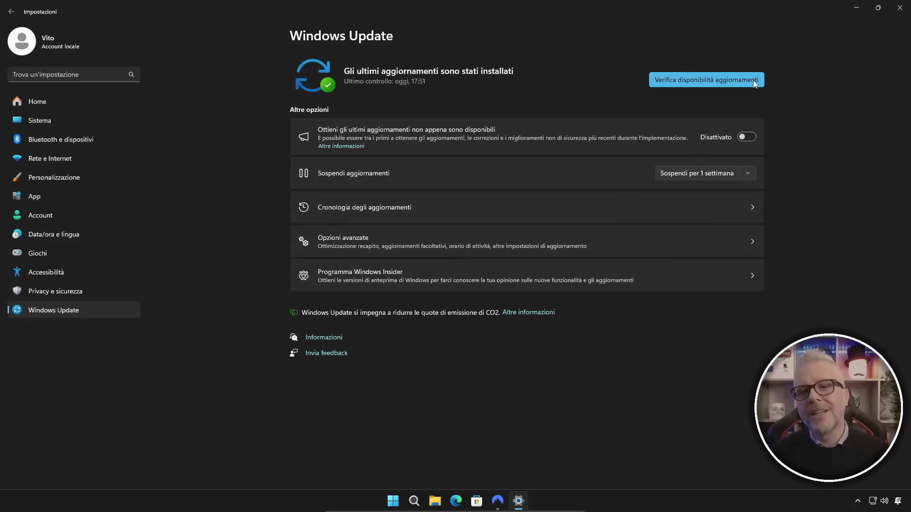
left_click(708, 81)
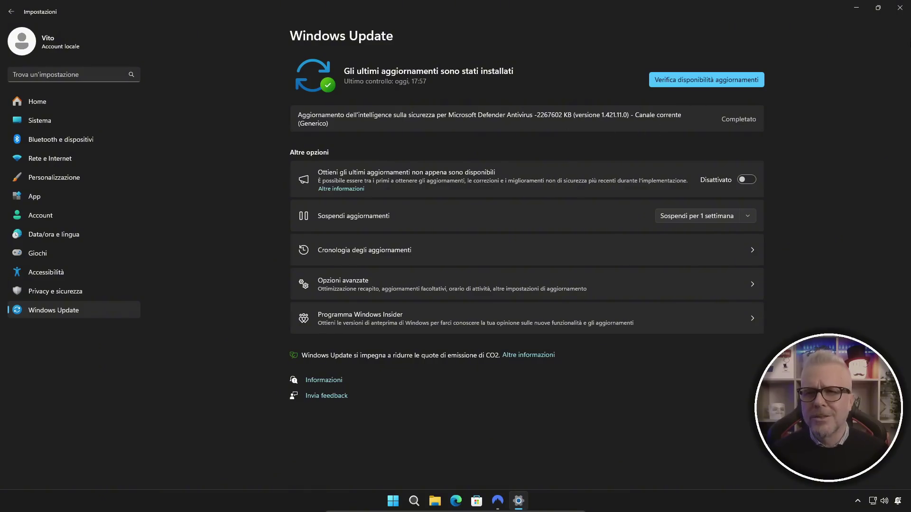
left_click(900, 8)
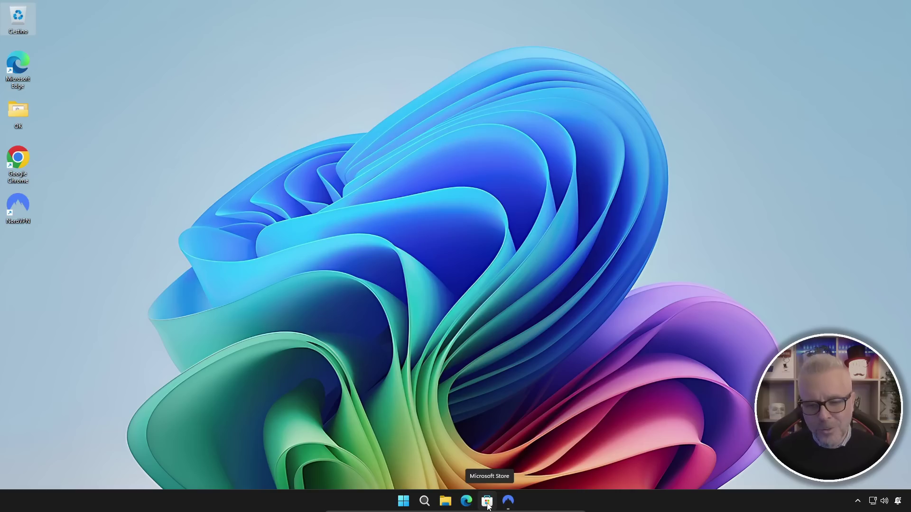
Search Microsoft Store for 'copilot' and install the Microsoft Copilot app.
left_click(487, 502)
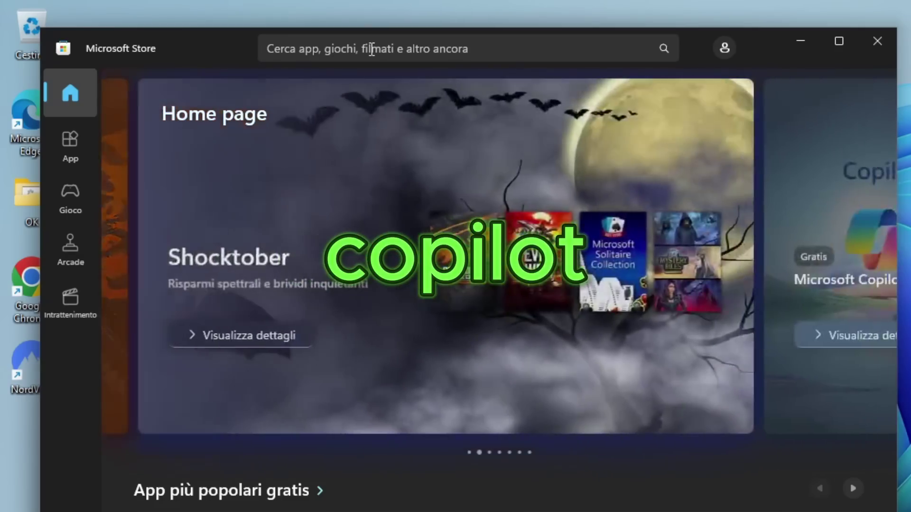
left_click(372, 49)
type("copilot")
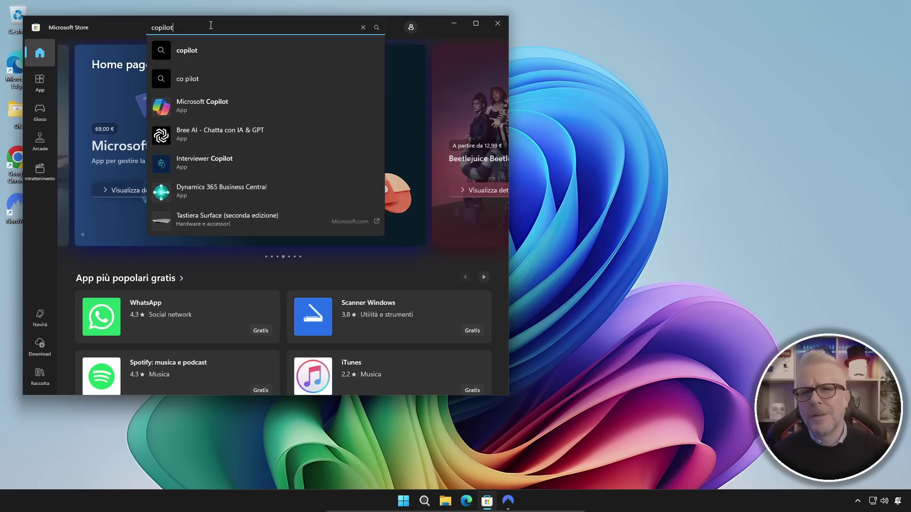
key("Return")
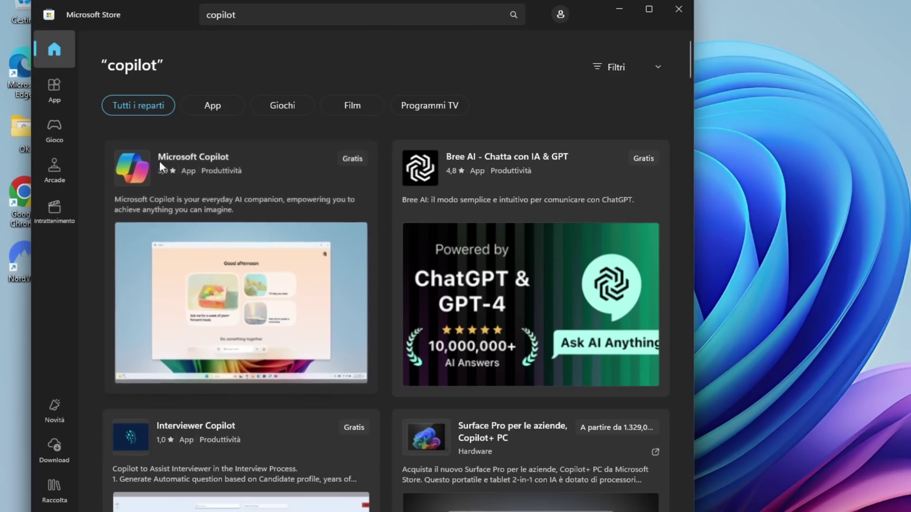
mouse_move(220, 164)
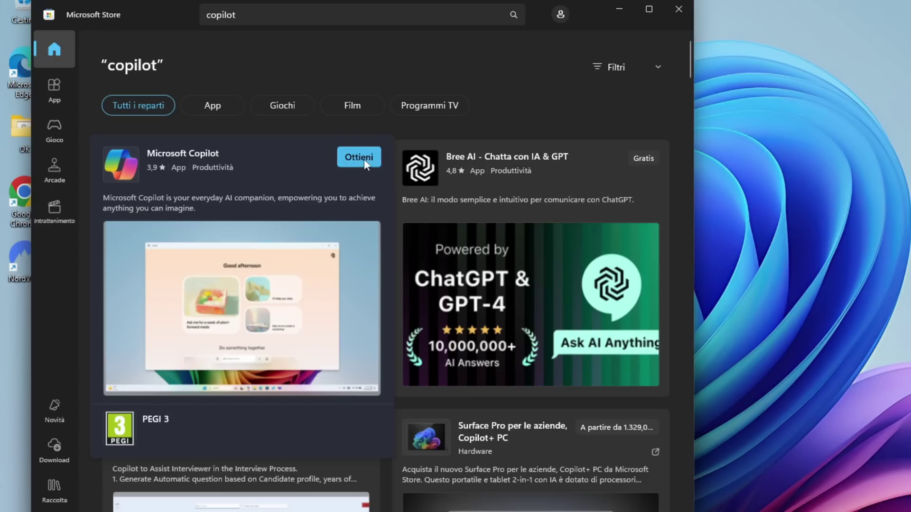
left_click(362, 155)
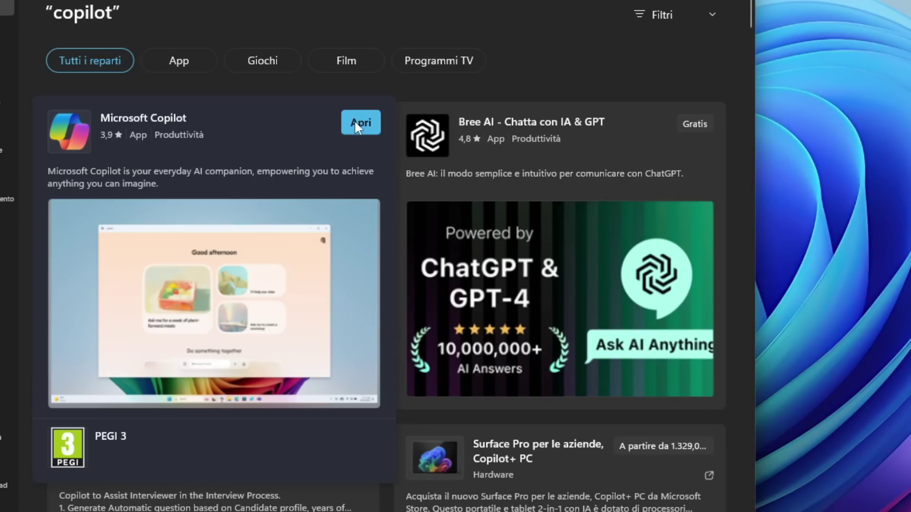
Launch Copilot, allow its taskbar and Start shortcuts, and close Microsoft Store.
left_click(360, 124)
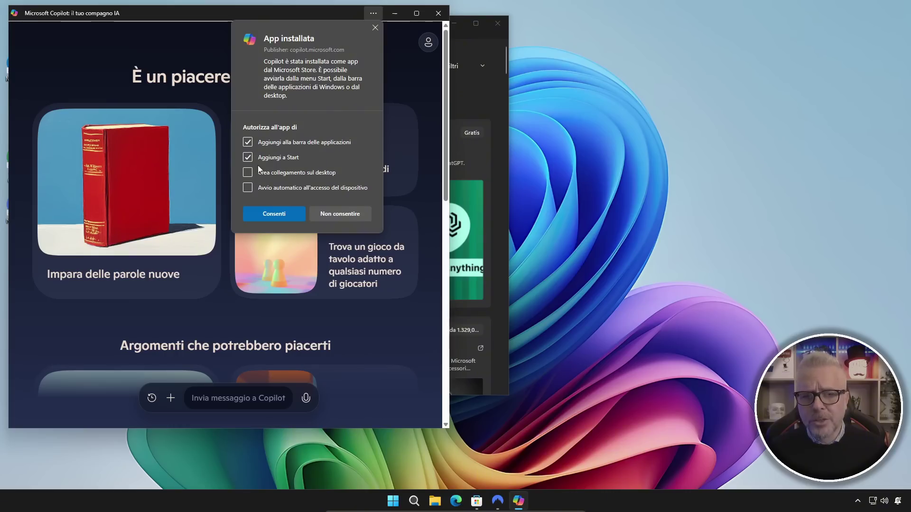
left_click(279, 216)
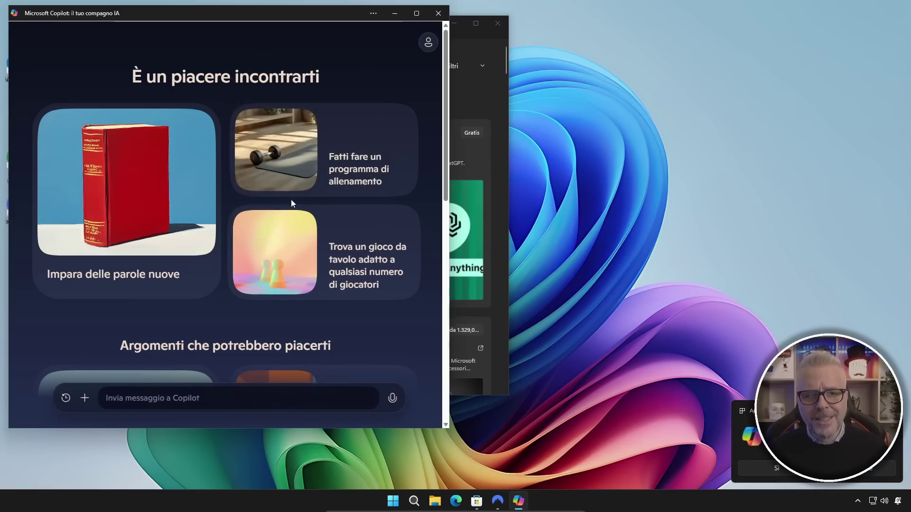
left_click(498, 25)
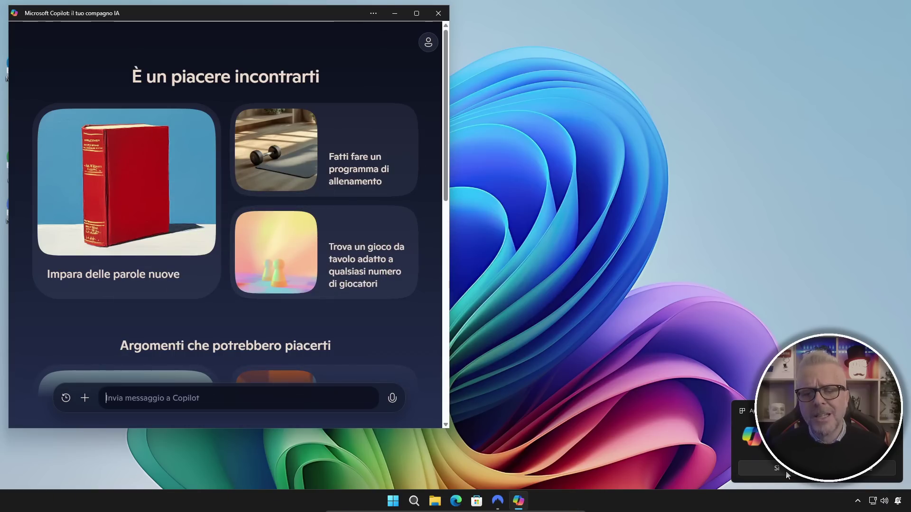
Ask Copilot 'ho bisogno di accedere con un account microsoft per poter usare copilot?'.
left_click(781, 469)
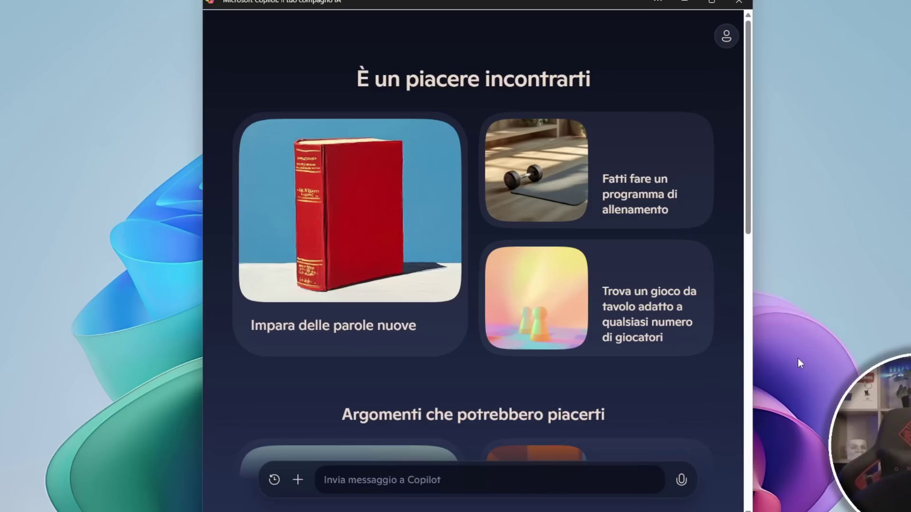
type("ho b")
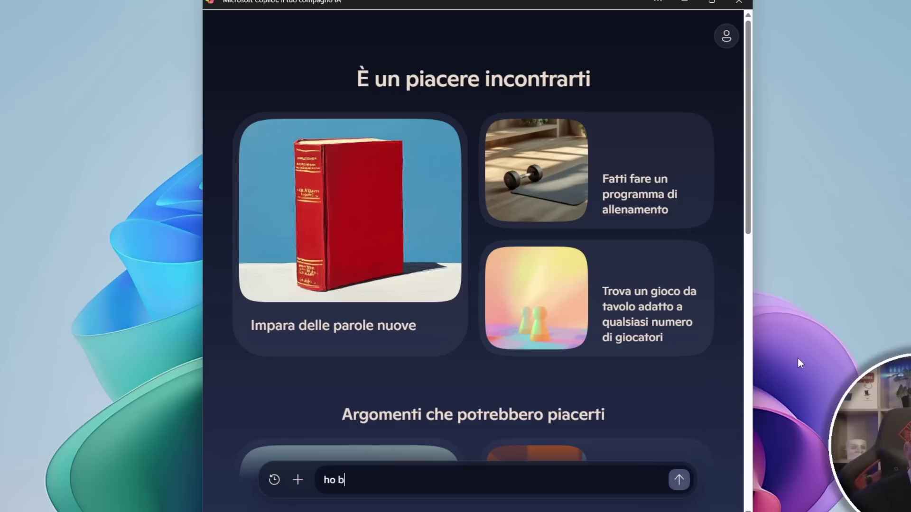
type("isogno di acceder")
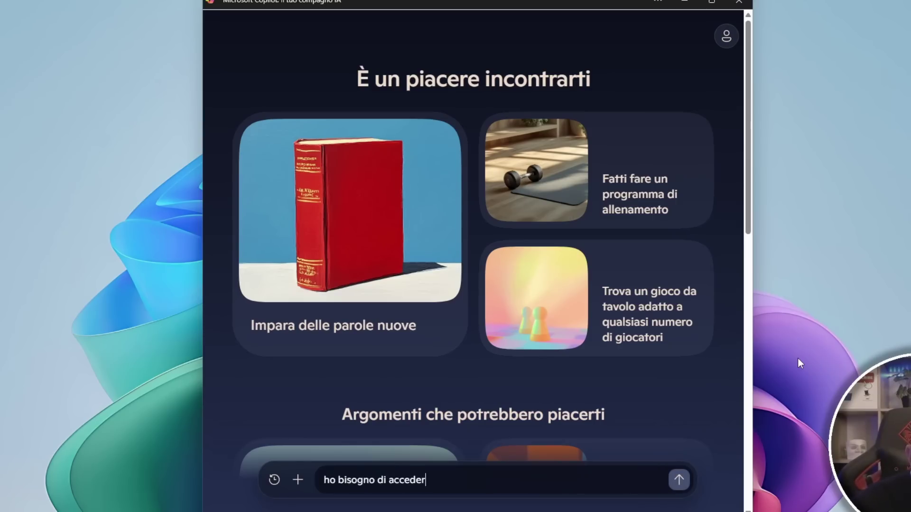
type("e con un account ")
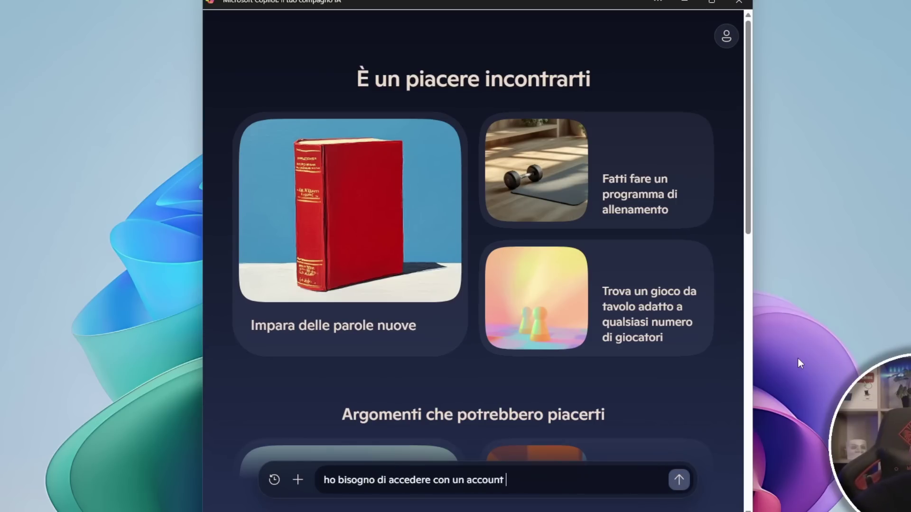
type("microsoft per pote")
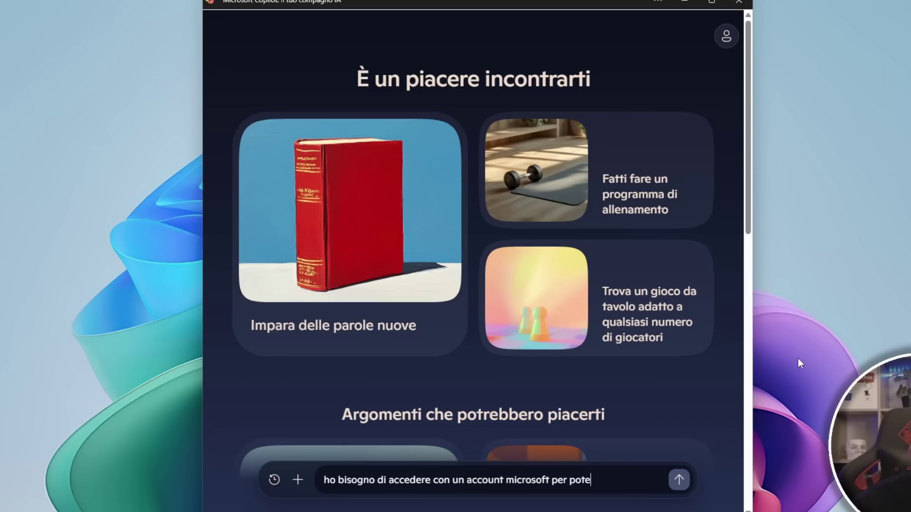
type("r usare copilot?")
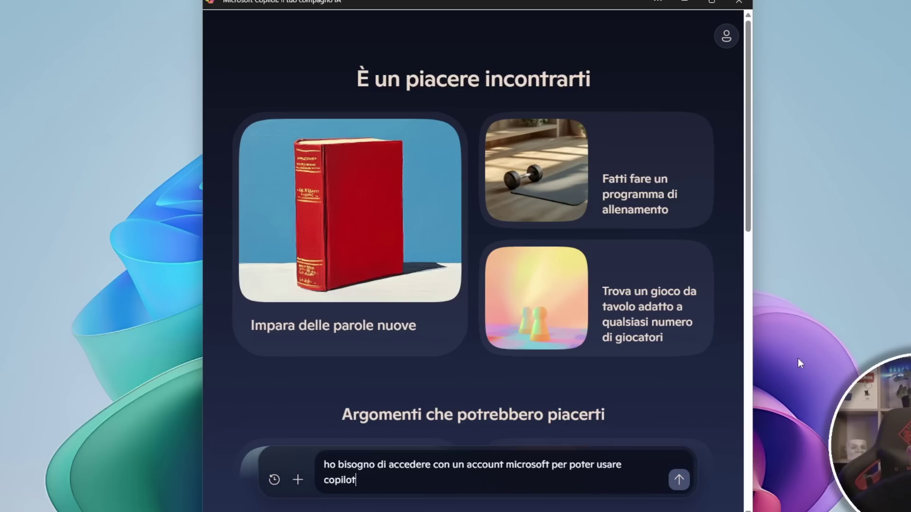
key("Return")
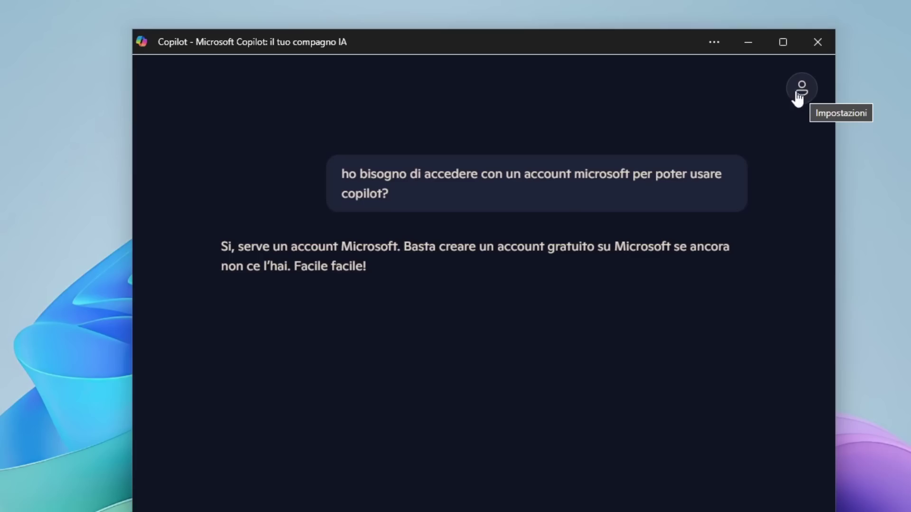
left_click(800, 95)
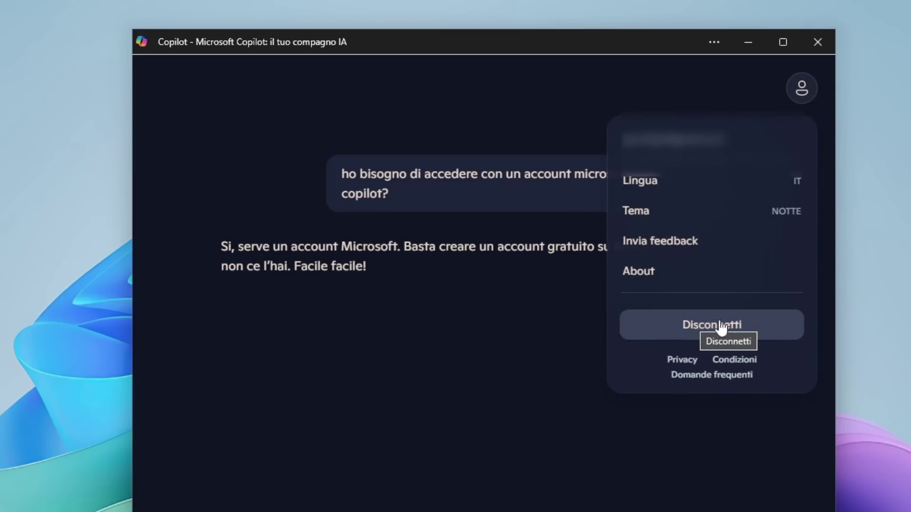
left_click(702, 327)
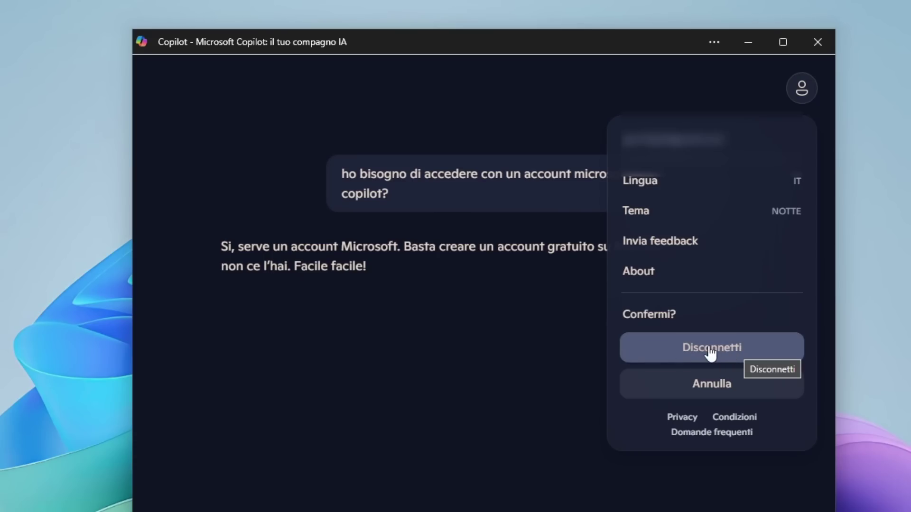
left_click(710, 353)
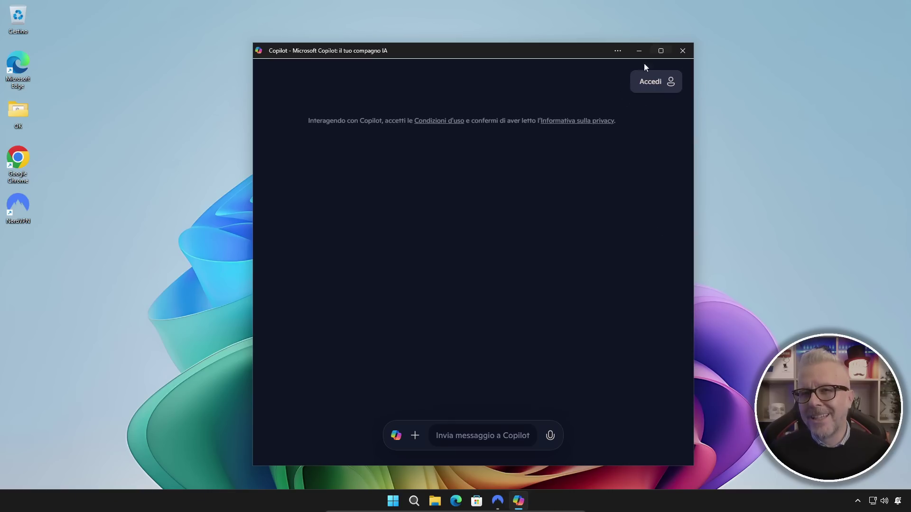
Choose a different account at sign-in and reach Microsoft's Crea account form.
left_click(655, 88)
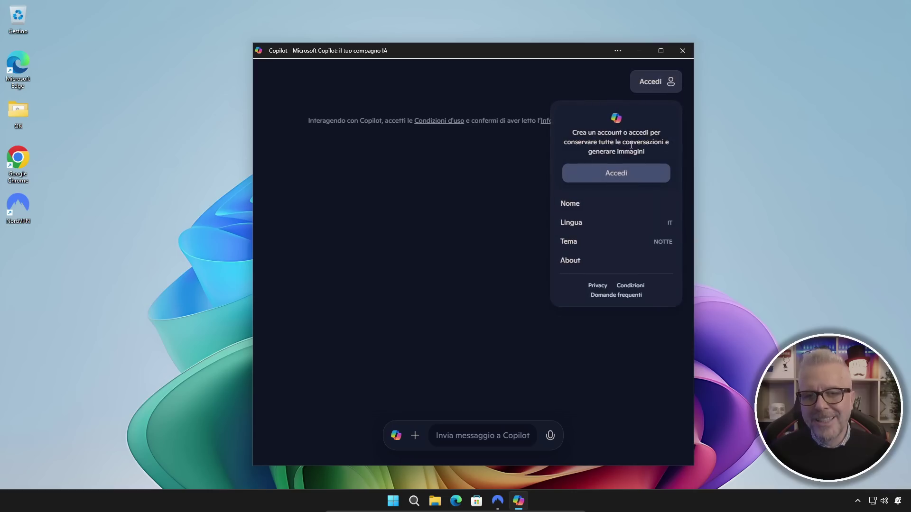
left_click(616, 173)
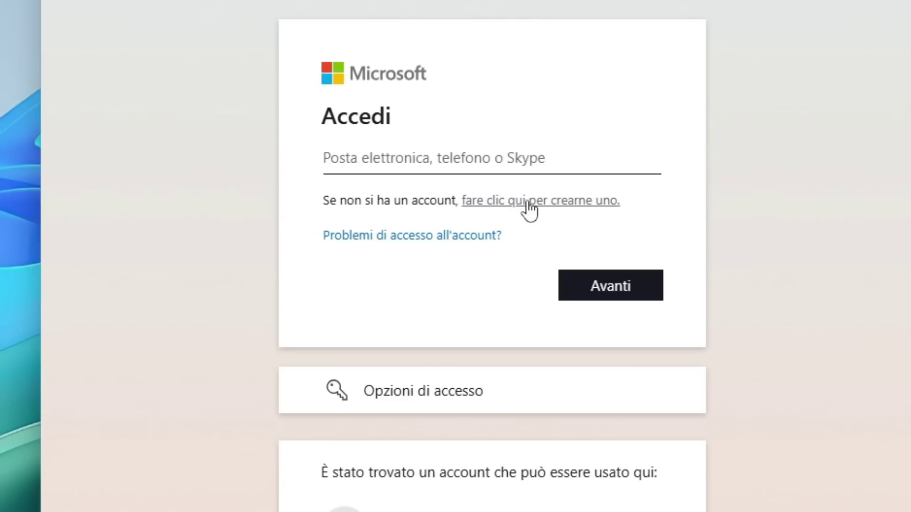
left_click(570, 209)
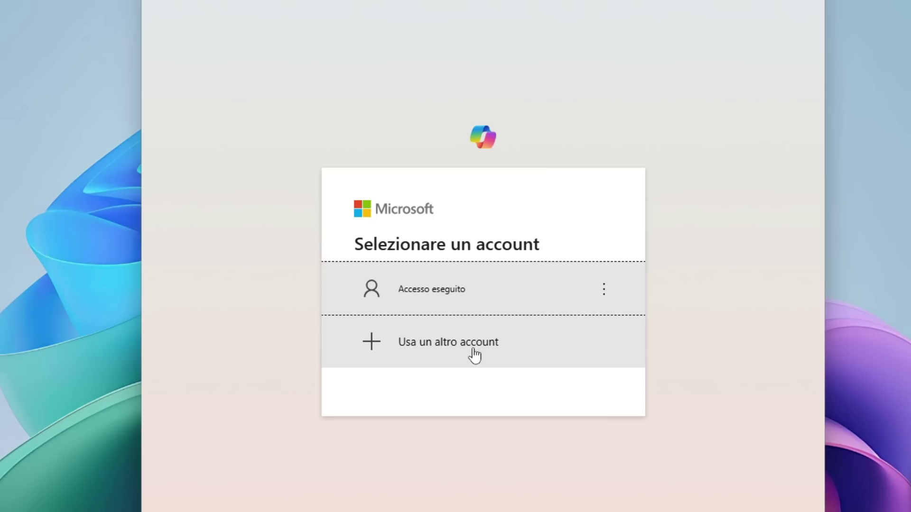
left_click(457, 312)
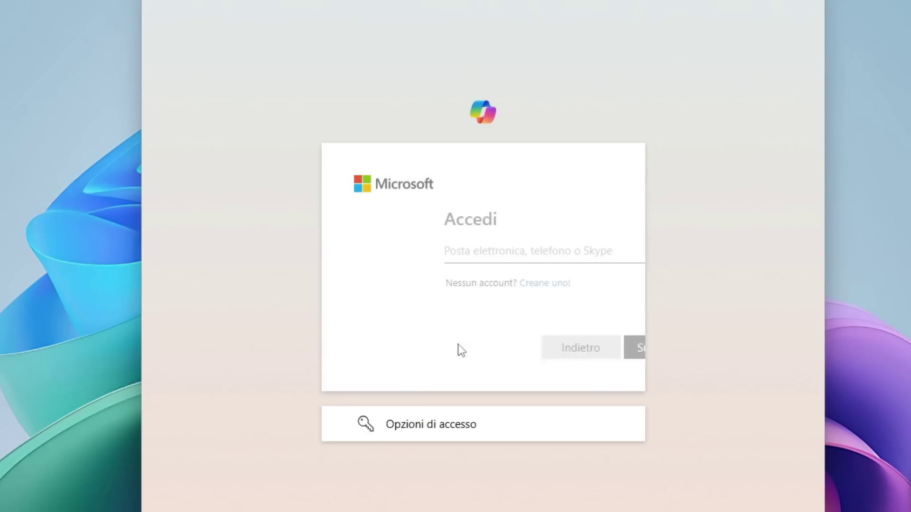
left_click(460, 284)
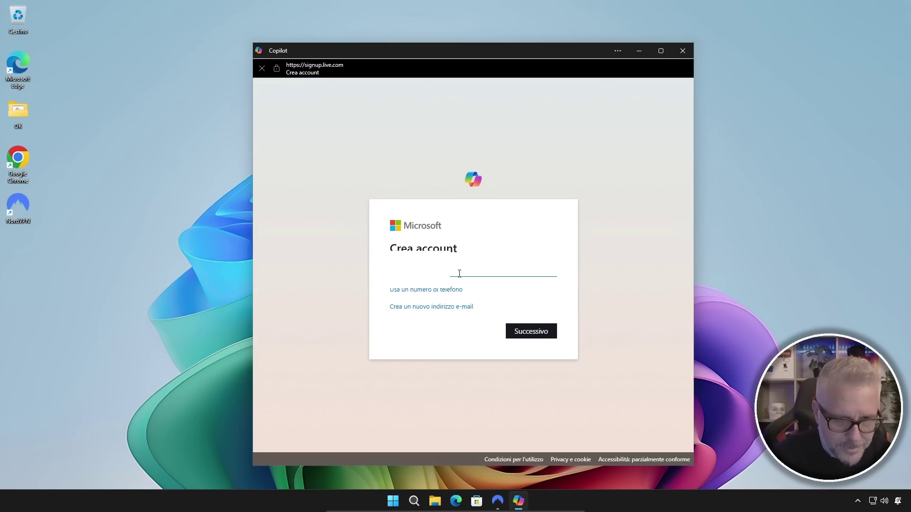
Enter the new account holder's first name and surname and continue.
left_click(533, 334)
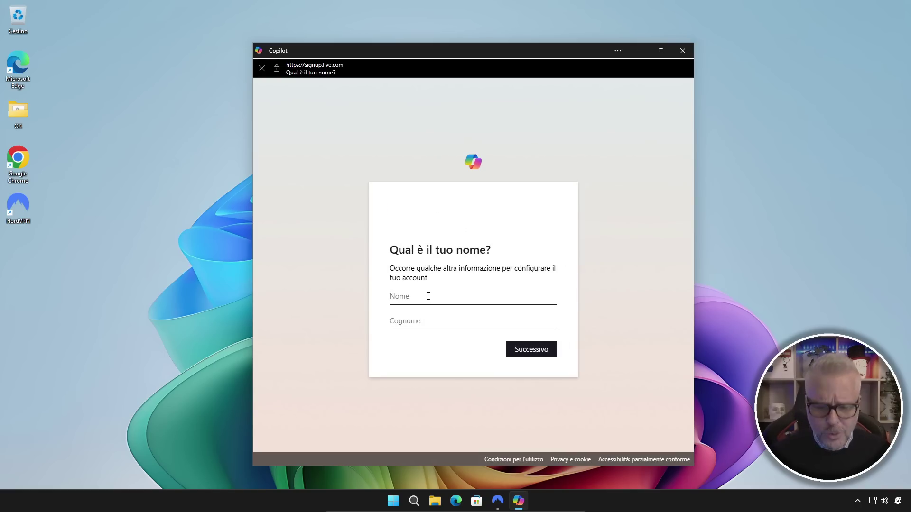
left_click(404, 321)
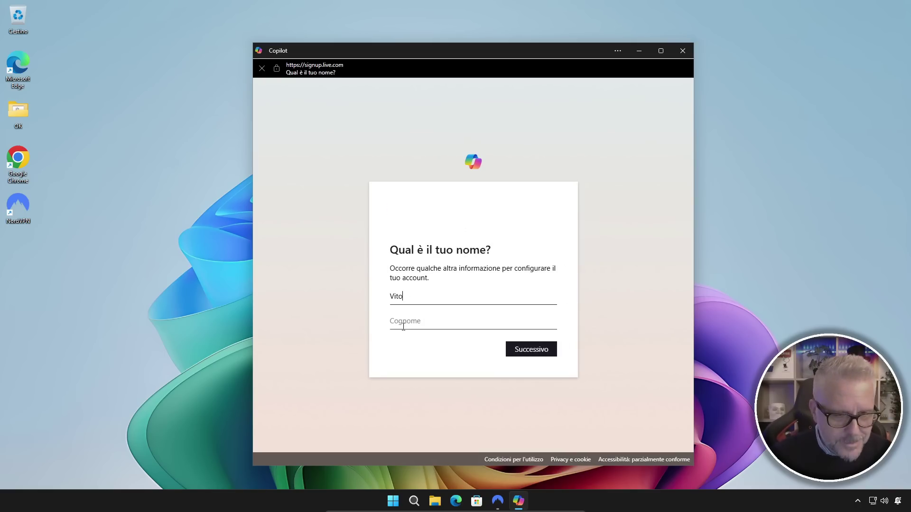
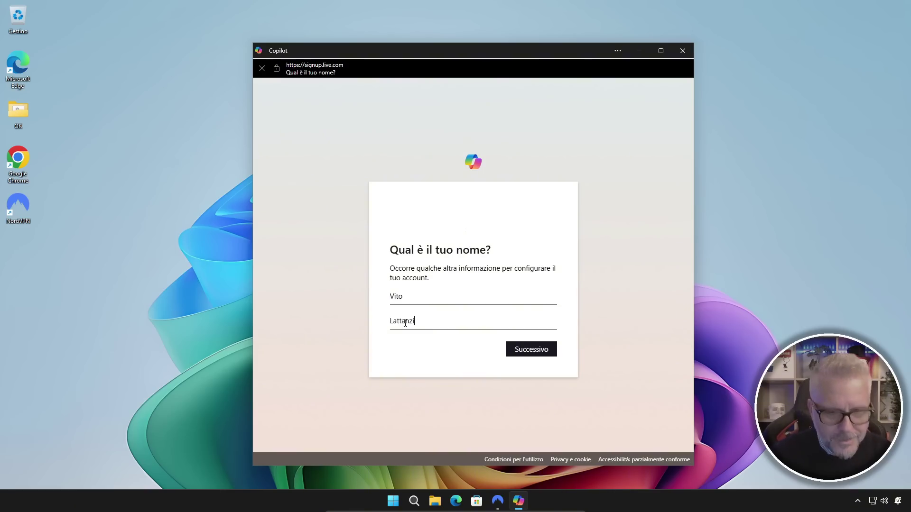
left_click(534, 351)
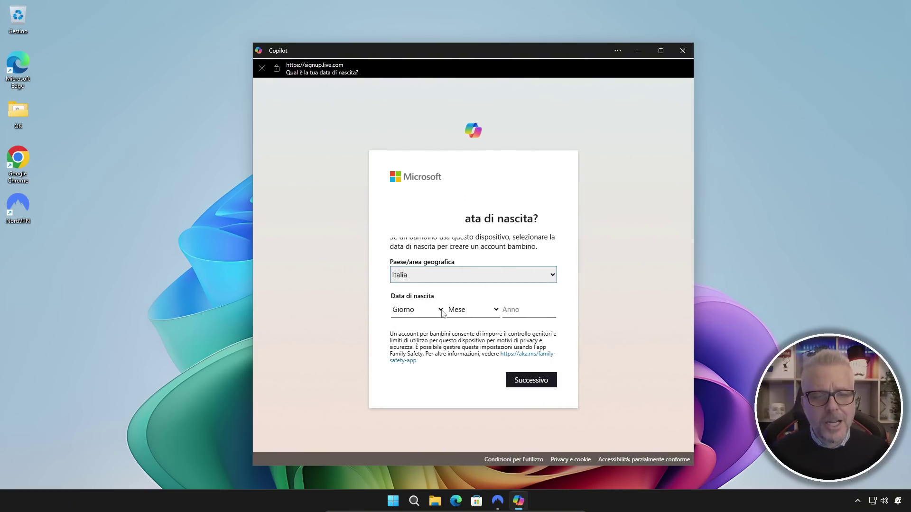
Set the birth day to 5 and the birth month to luglio.
left_click(440, 313)
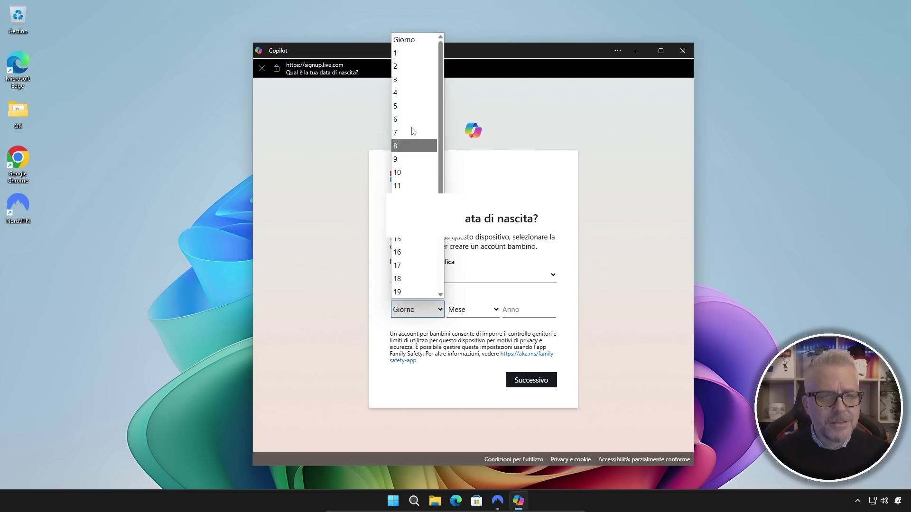
left_click(412, 144)
left_click(473, 309)
left_click(475, 243)
key("Tab")
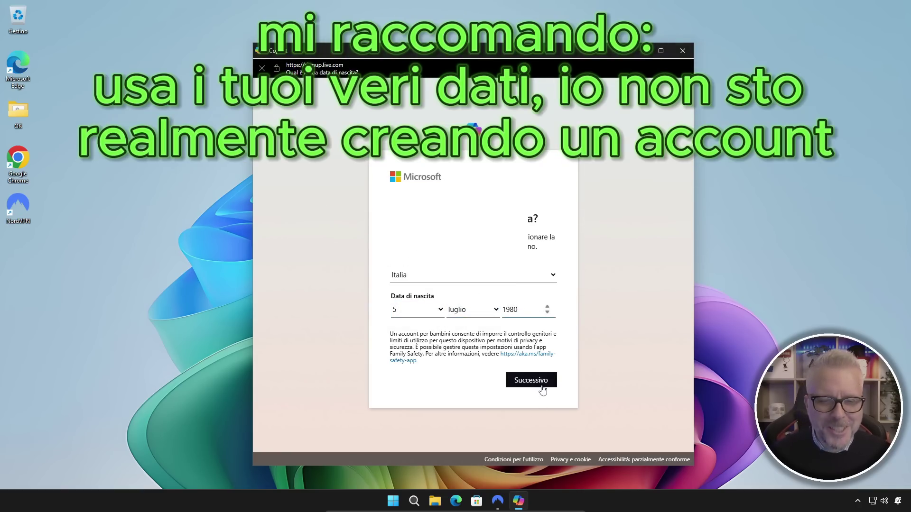
Submit the birth date and sign in to Copilot with the new account.
left_click(539, 382)
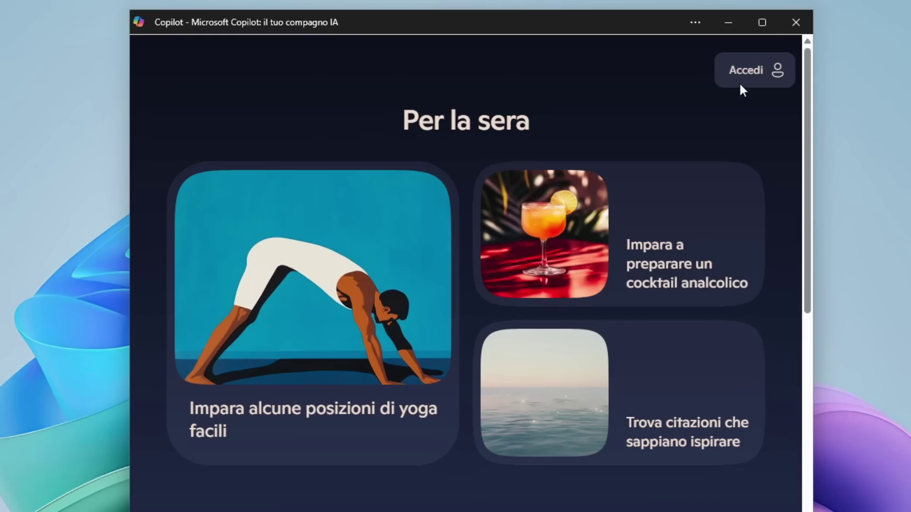
left_click(649, 82)
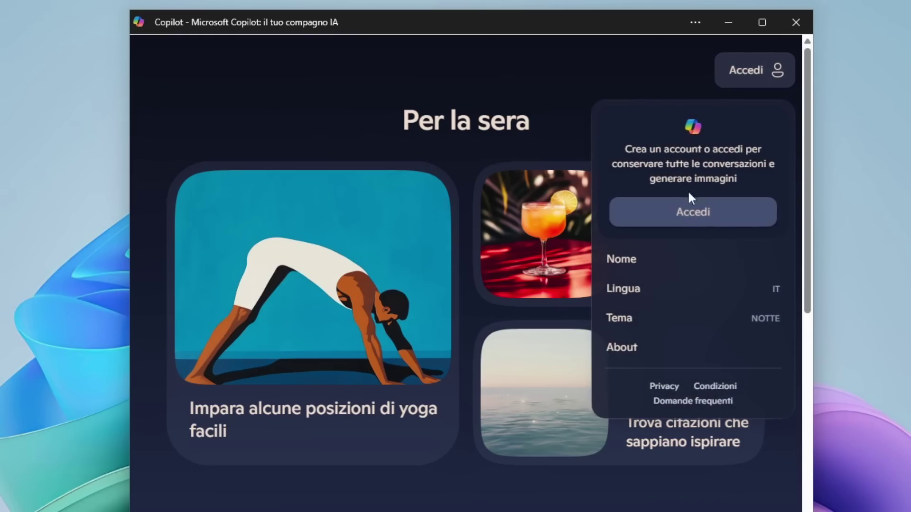
left_click(692, 222)
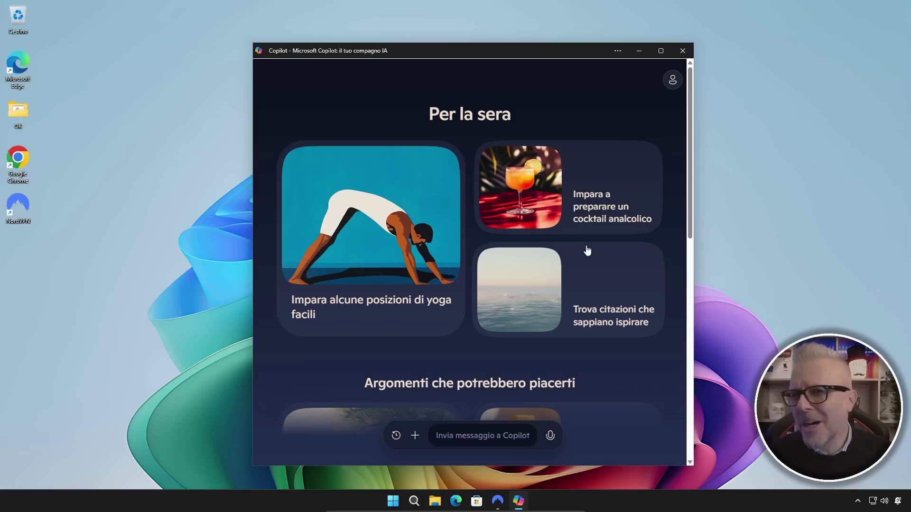
Ask Copilot 'copilot acquisisce dati personali dell'utente?'.
left_click(465, 435)
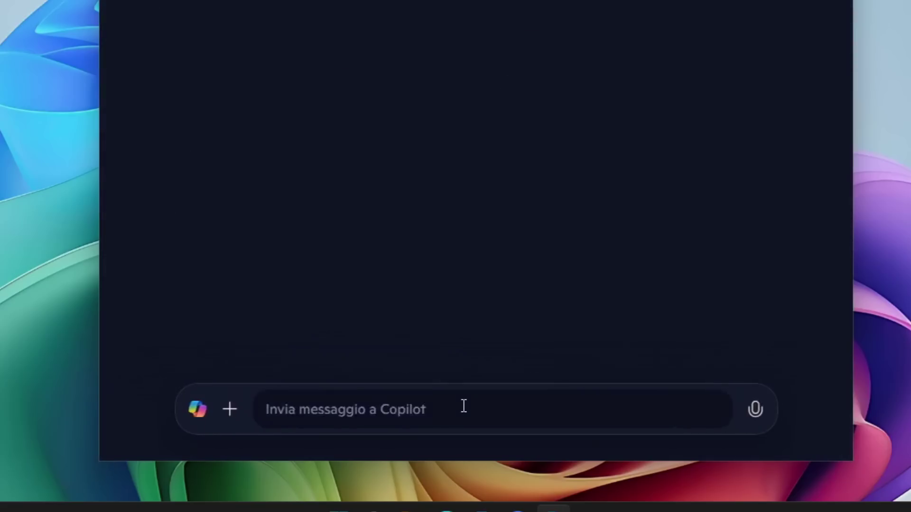
type("copilot a")
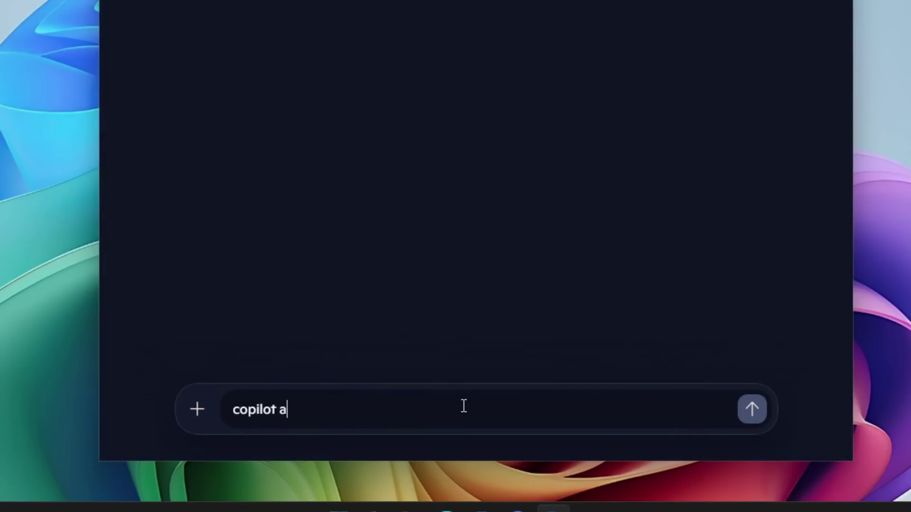
type("cquisisce dati pe")
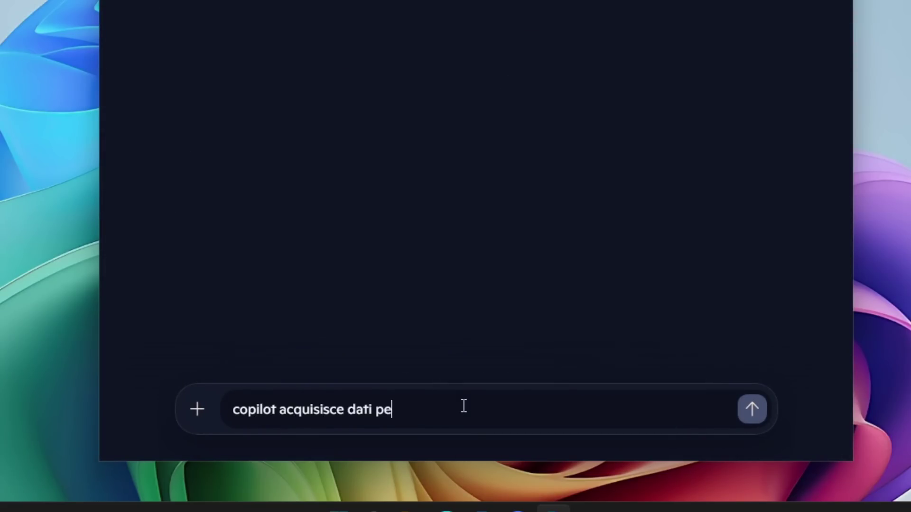
type("rsonali dell'utente?")
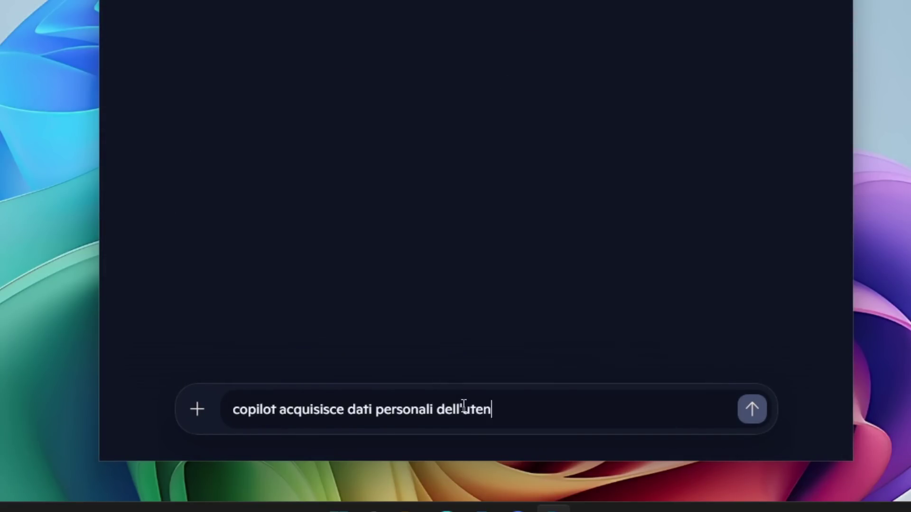
key("Return")
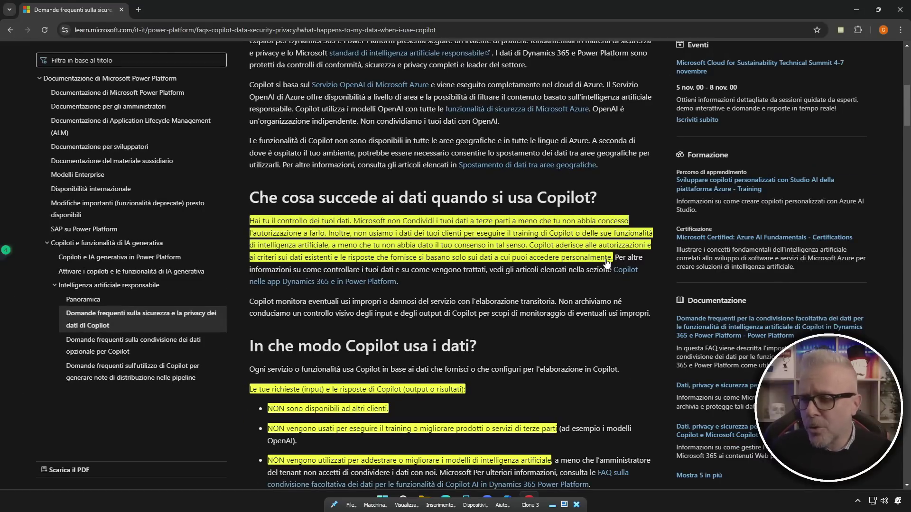
Scroll the FAQ down to the section 'In che modo Copilot usa i dati?'.
scroll(545, 265, "down", 1)
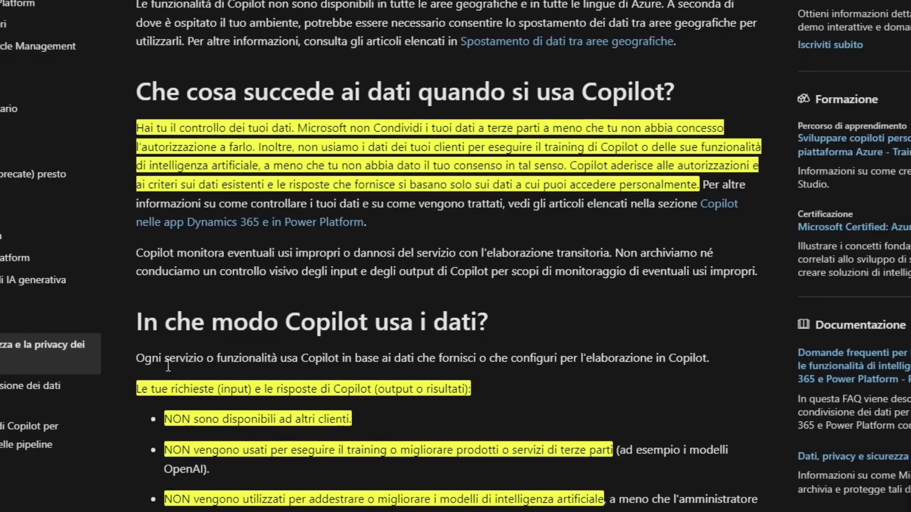